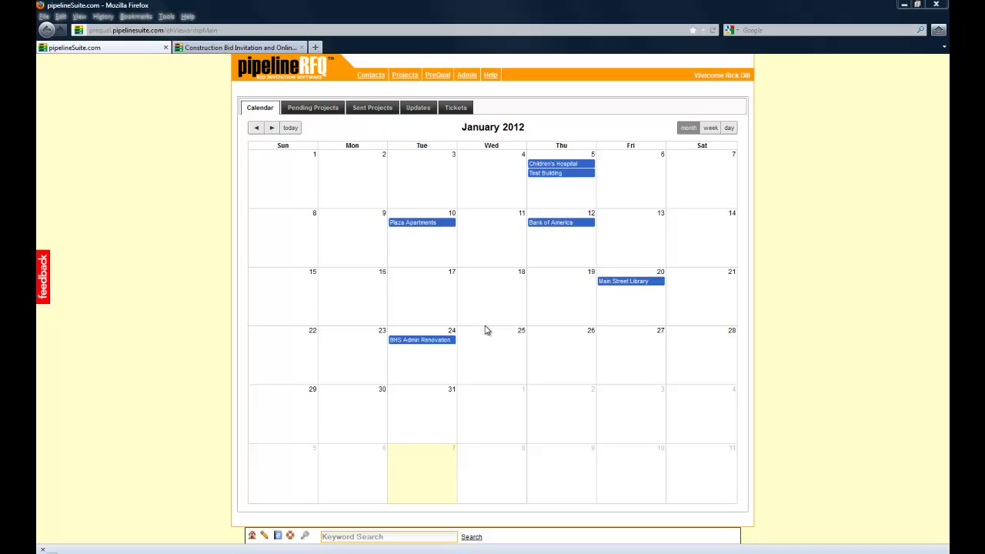
Open the Plaza Apartments project and look over the Project Options, Contacts and Projects menus
click(417, 223)
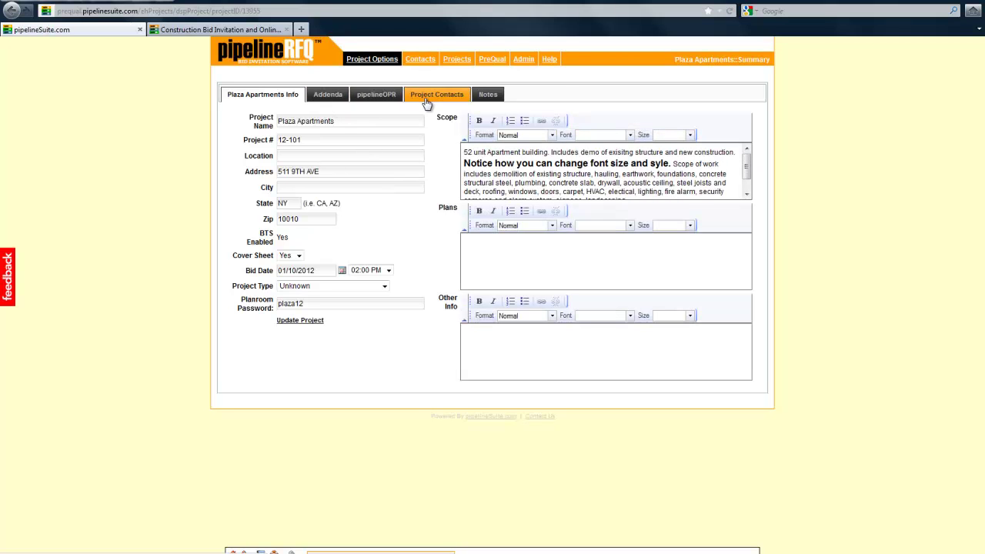
mouse_move(374, 63)
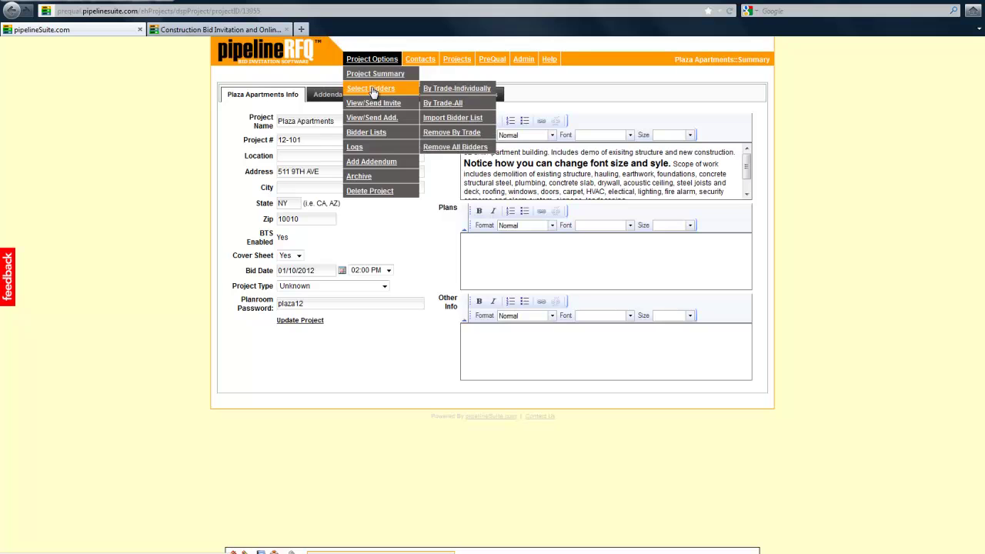
mouse_move(369, 132)
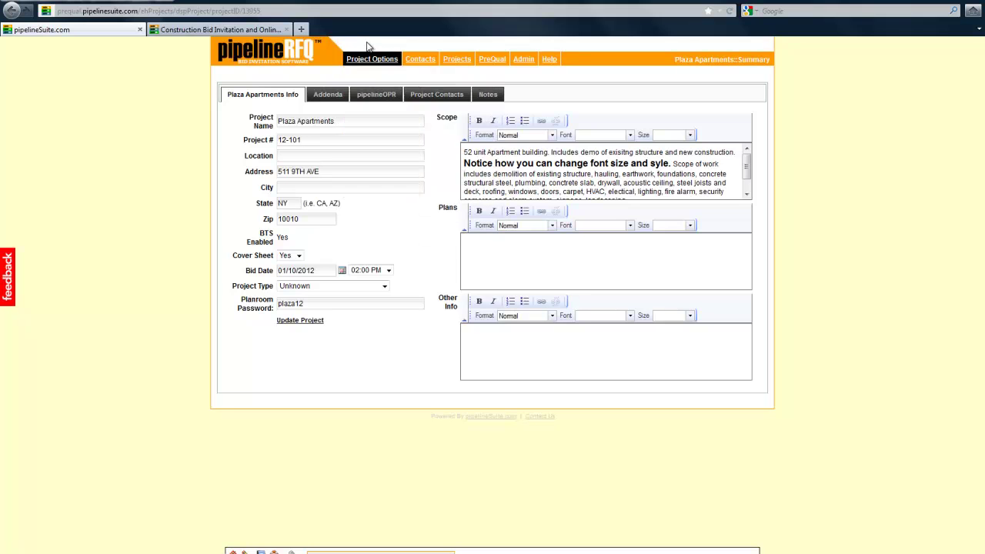
mouse_move(418, 61)
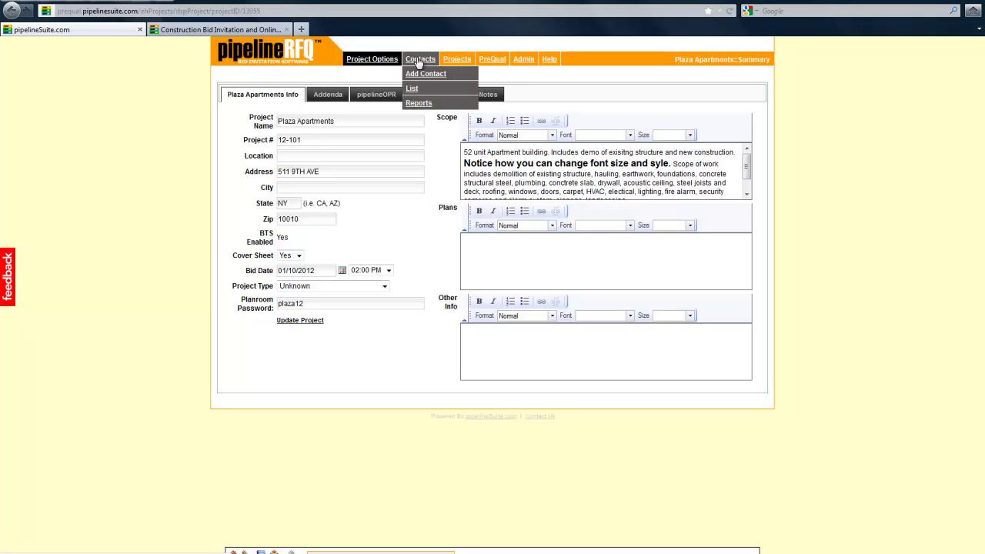
mouse_move(452, 62)
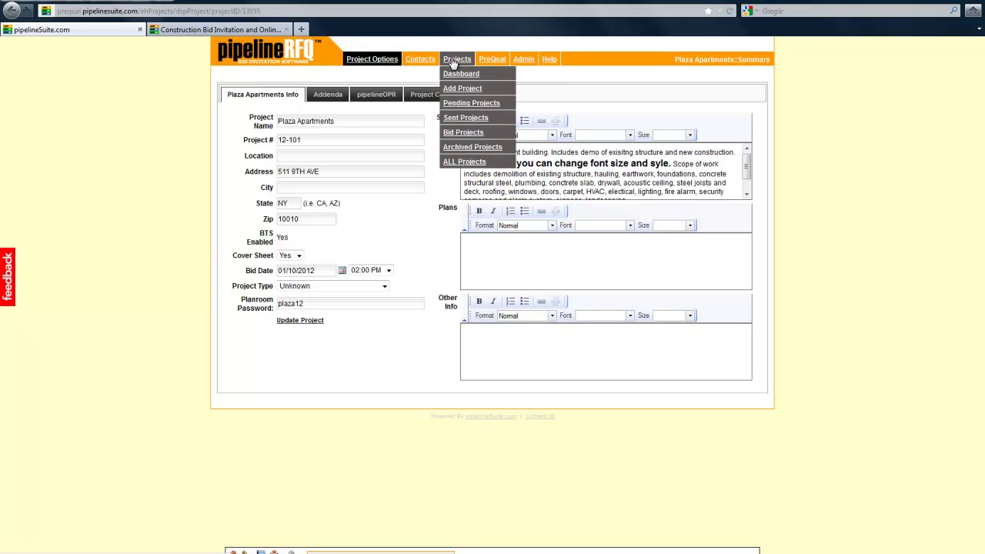
mouse_move(495, 70)
Start a new project named Test Building with zip 92660 and bid date 02/22/2012
click(460, 91)
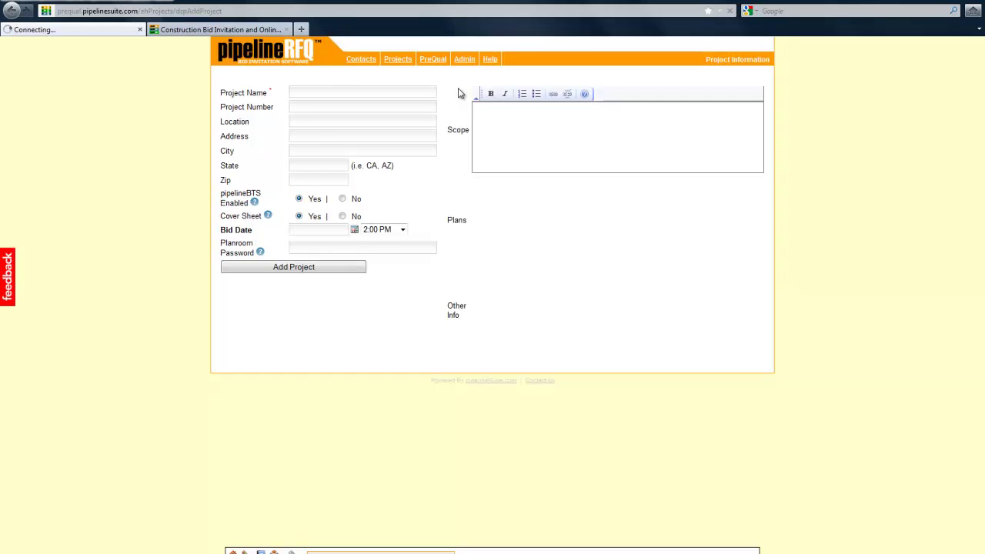
text(test)
click(375, 103)
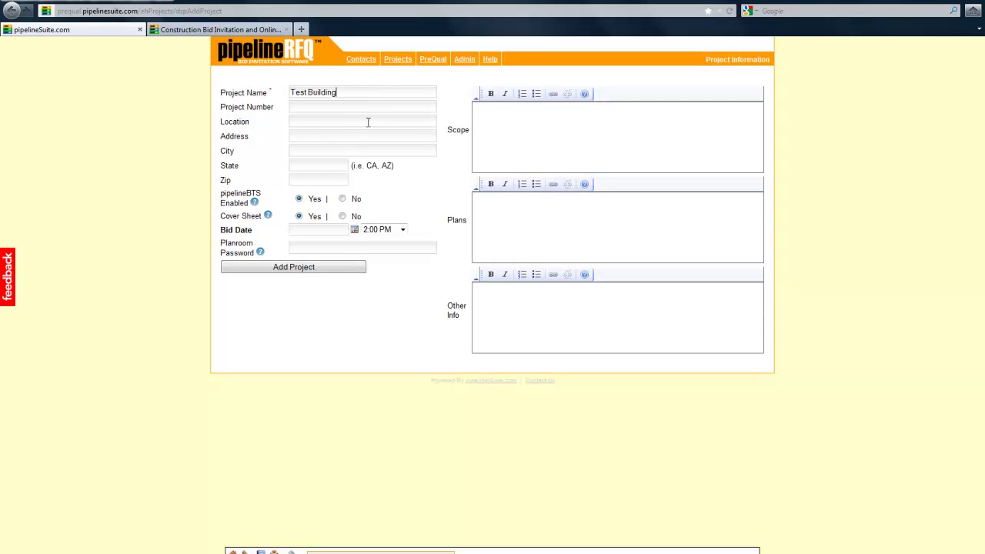
click(334, 176)
text(92660)
click(329, 194)
click(355, 231)
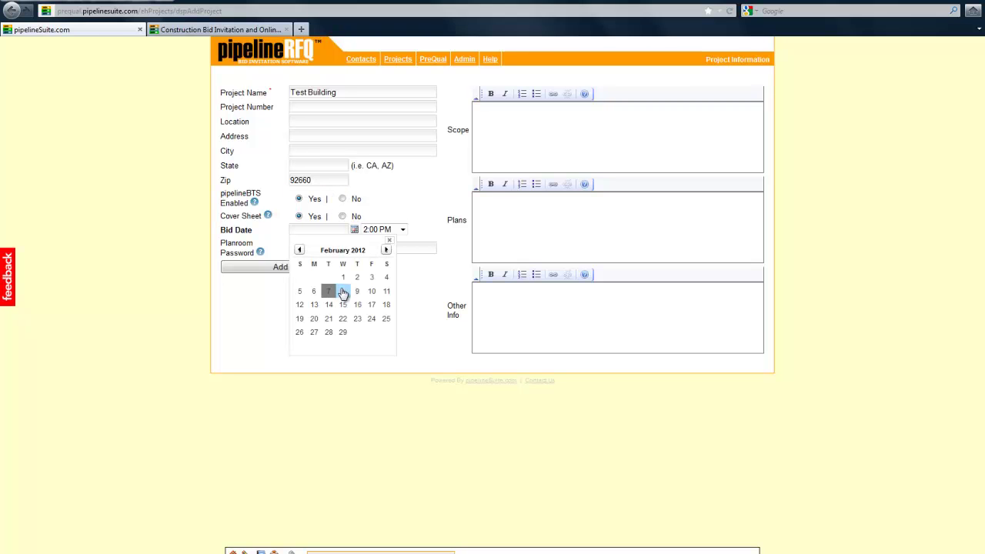
click(341, 318)
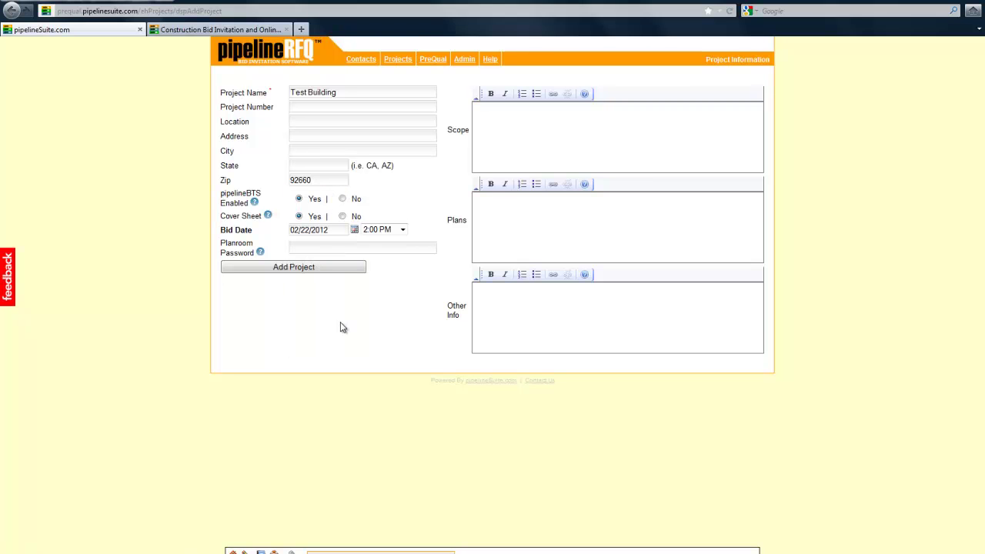
Paste the apartment-building scope of work and save the Test Building project
click(494, 131)
text(52 unit Apartment building. Includes demo of exisitng structure and new construction. Notice how you can change font size and syle. Scope of work includes demolition of existing structure, hauling, earthwork, foundations, concrete structural steel, plumbing, concrete slab, drywall, acoustic ceiling, steel joists and deck, roofing, windows, doors, carpet, HVAC, electical, lighting, fire alarm, security cameras and alarm system, signage, landscaping.)
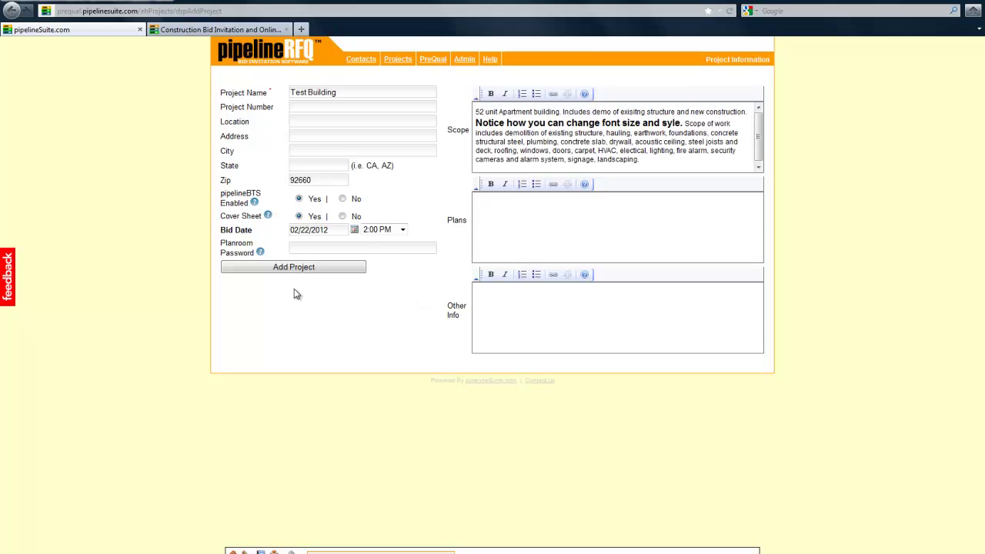
click(291, 268)
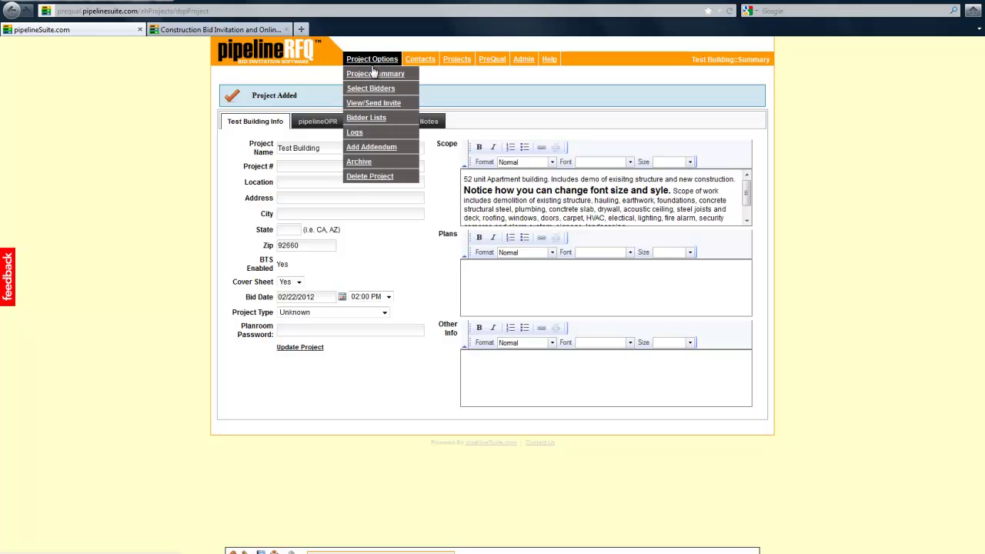
Filter all-trade bidders to the Houston, Orange and South County area groups
mouse_move(372, 90)
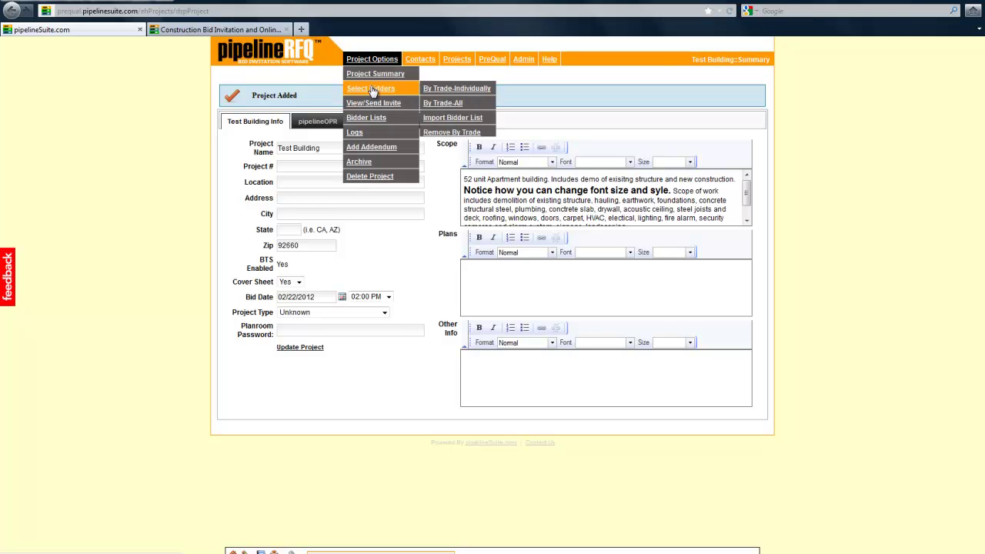
click(437, 106)
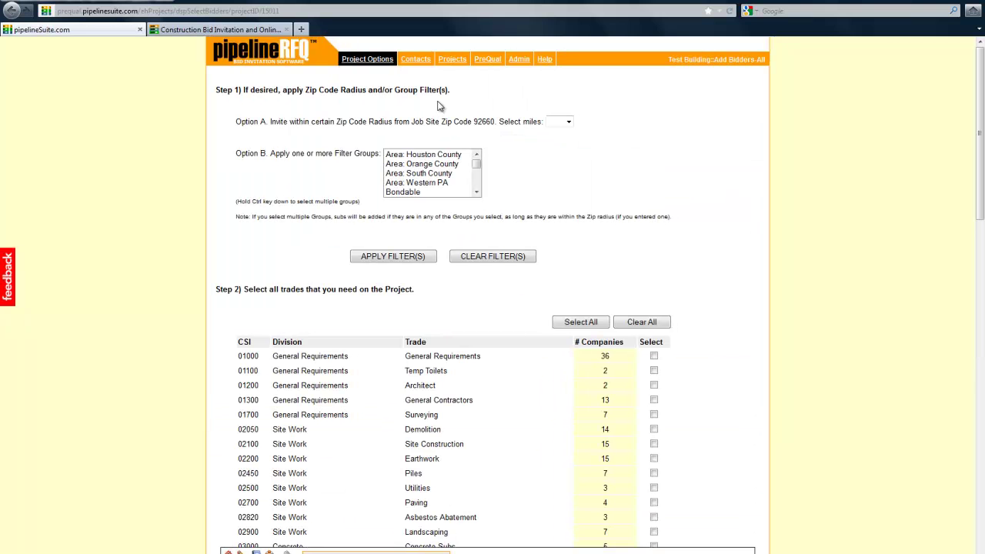
click(569, 122)
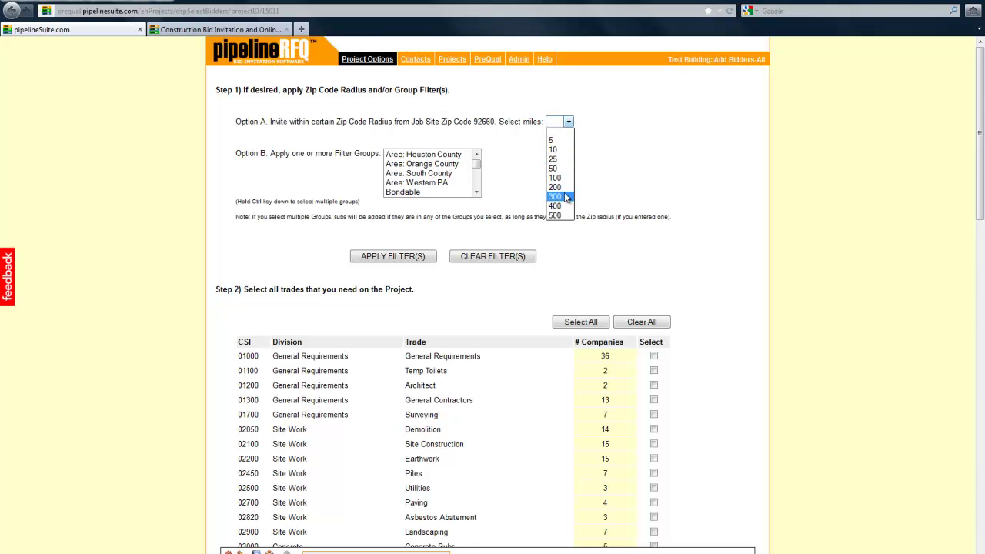
click(454, 158)
click(454, 156)
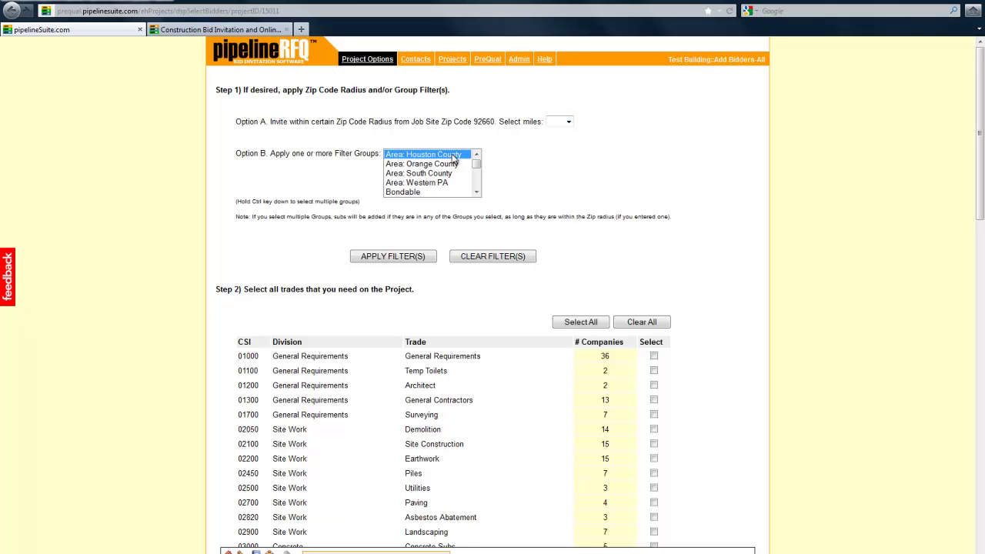
ctrl+click(452, 164)
ctrl+click(450, 173)
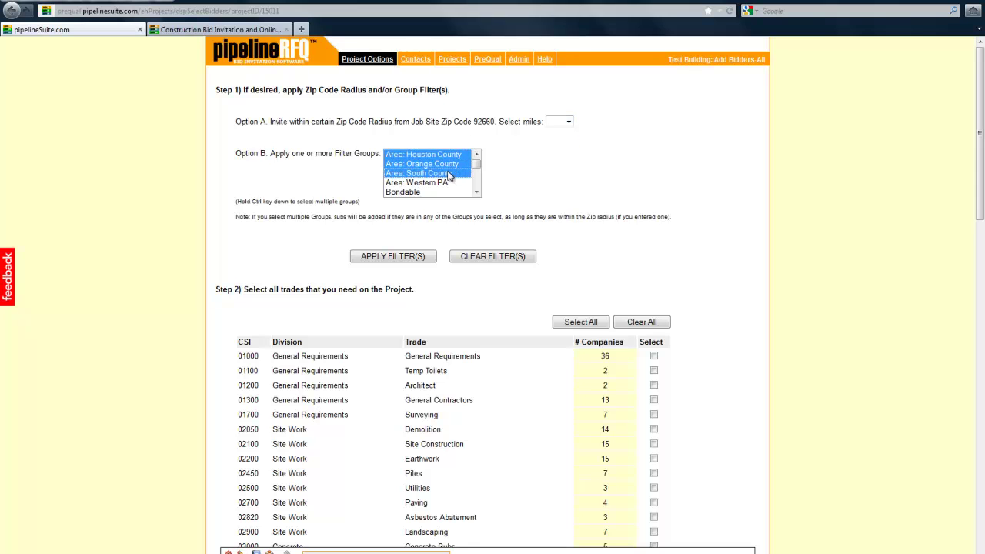
click(406, 259)
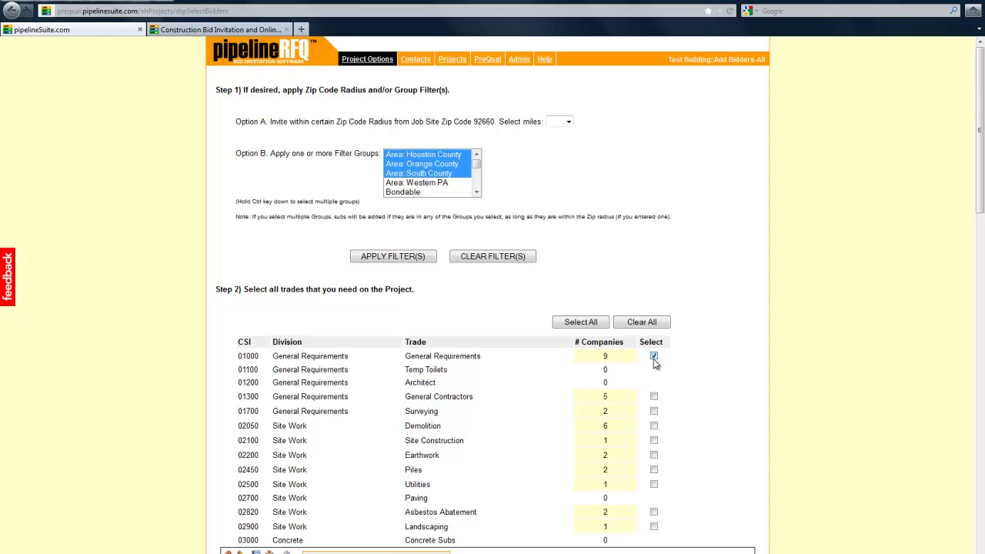
Select the General Contractors and Surveying trades for invitation
click(654, 397)
click(654, 411)
mouse_move(368, 61)
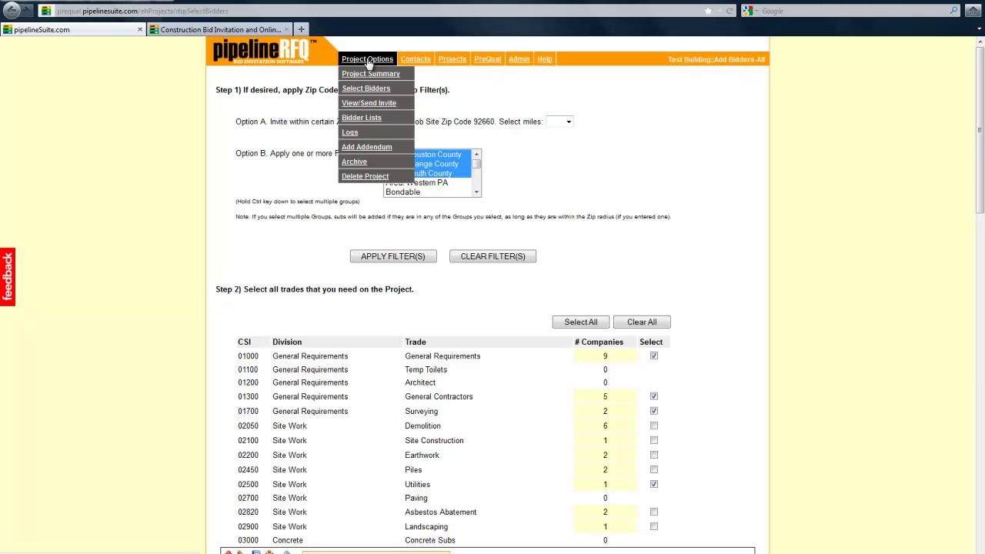
Import the bidders from 11-777: Google Office Building into Test Building
mouse_move(369, 89)
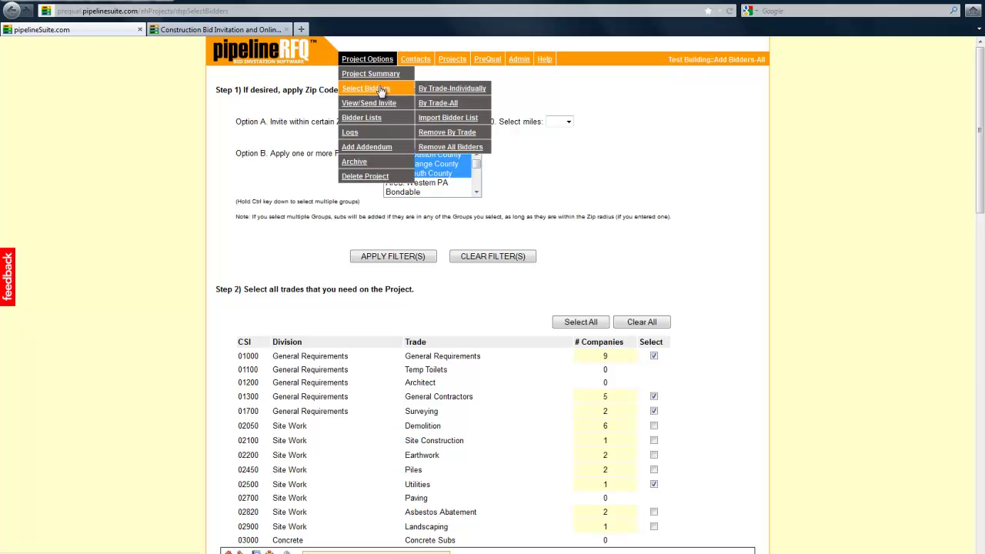
click(444, 117)
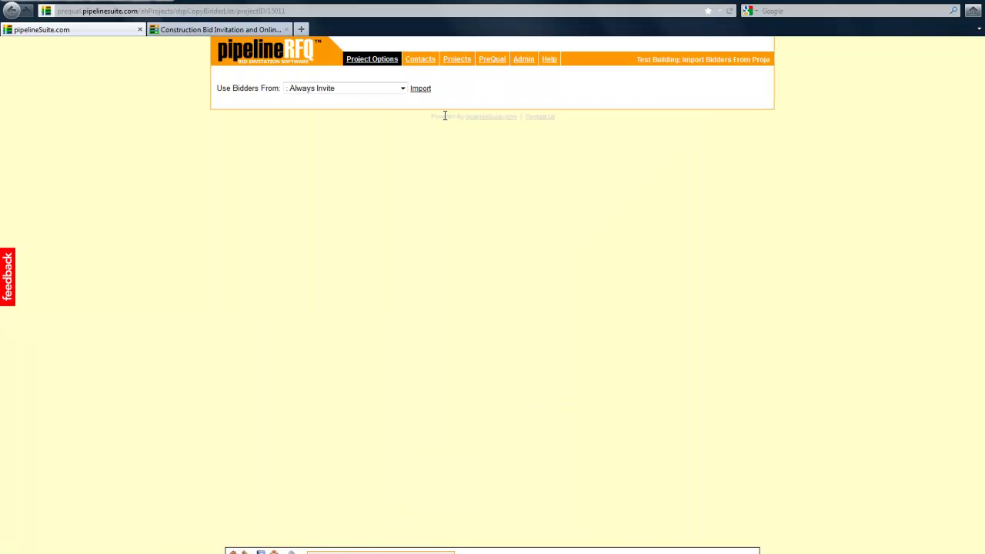
click(401, 88)
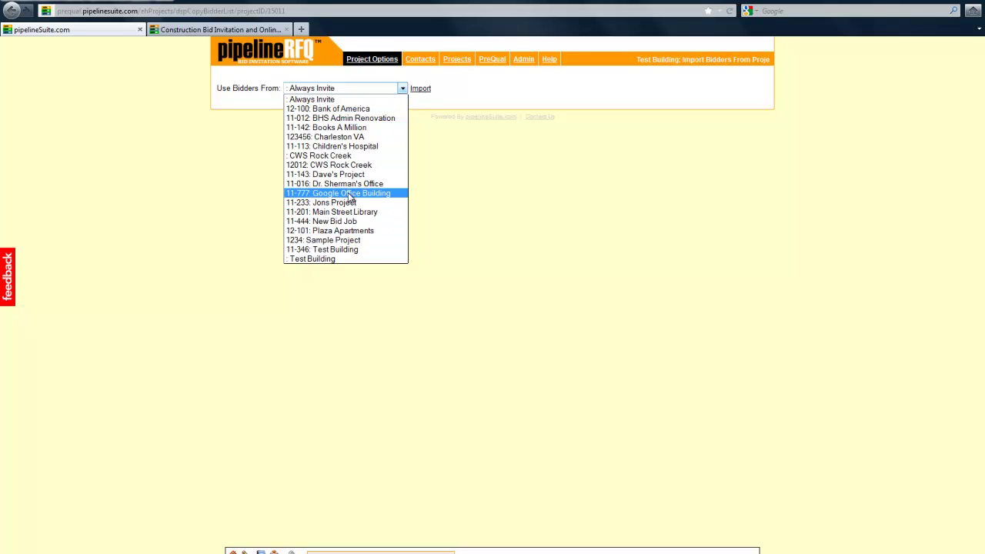
click(347, 192)
click(417, 90)
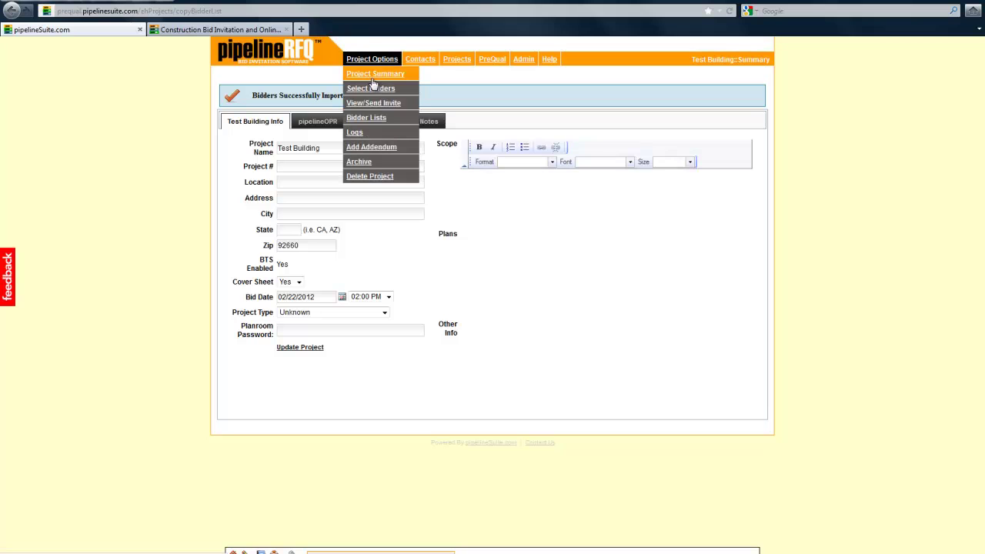
In the 02050 Demolition trade, uninvite Git Er Done Demo and Joe Beans Construction
mouse_move(377, 88)
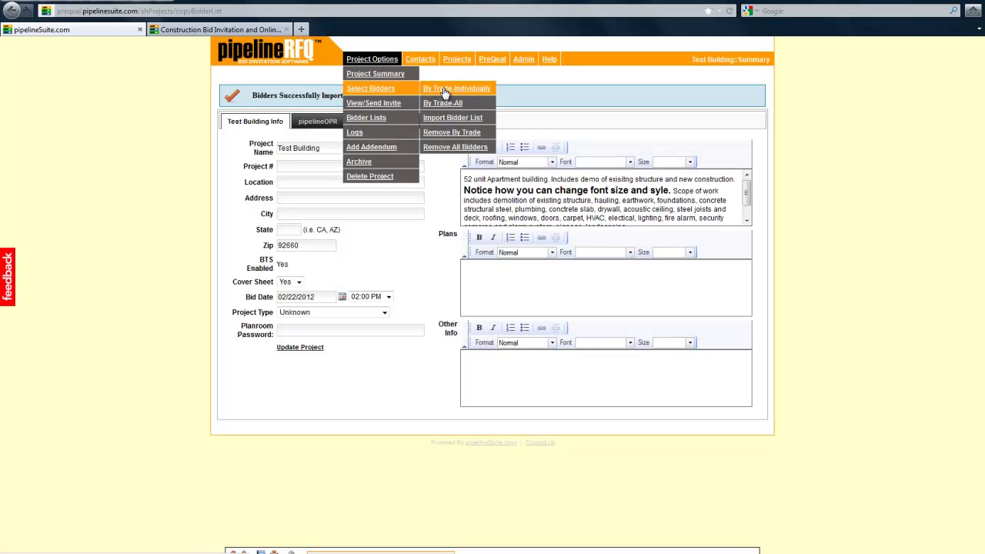
click(445, 93)
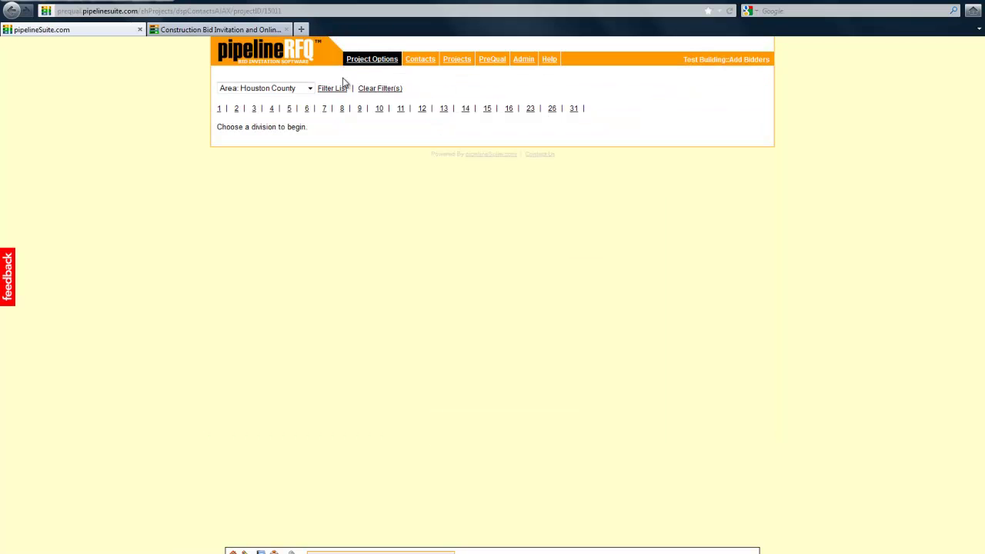
click(237, 110)
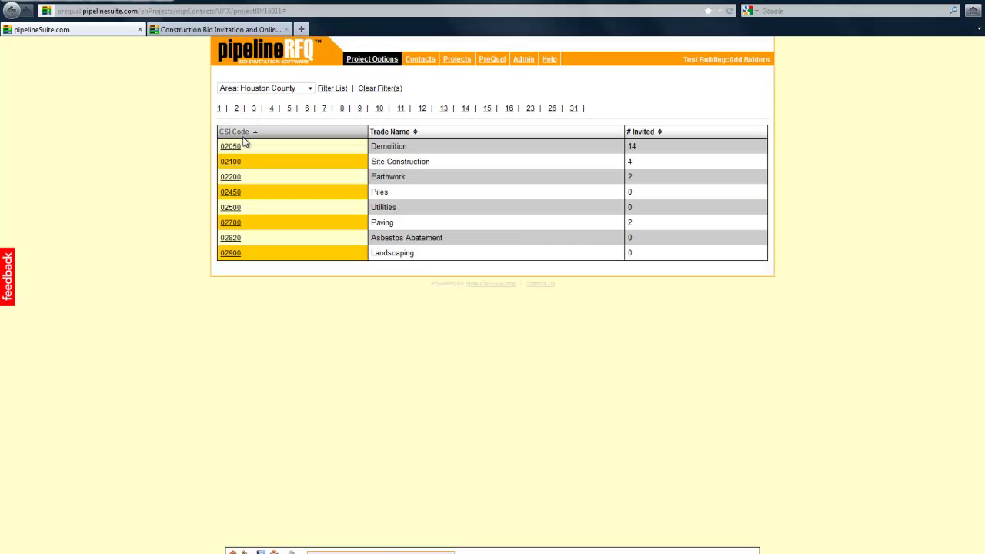
click(235, 148)
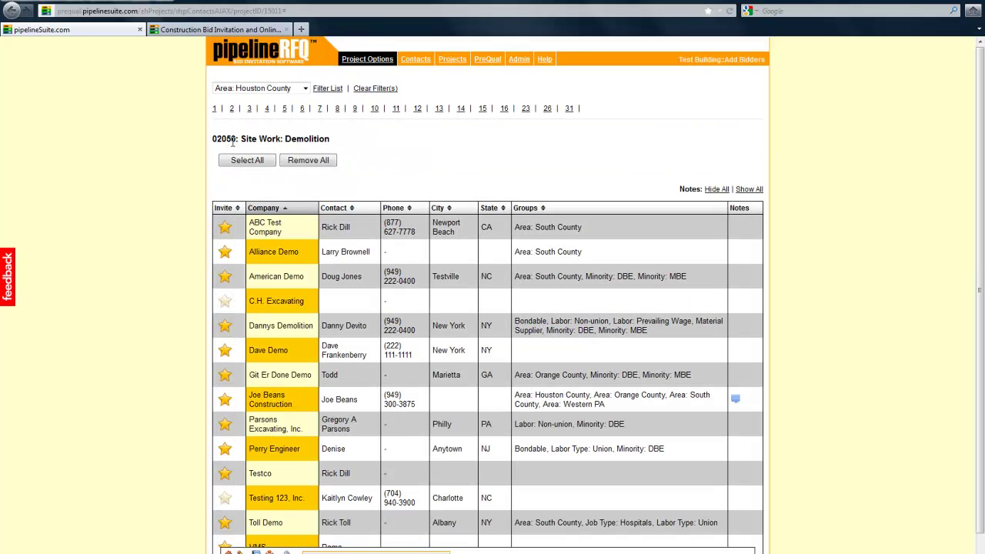
click(224, 302)
click(226, 307)
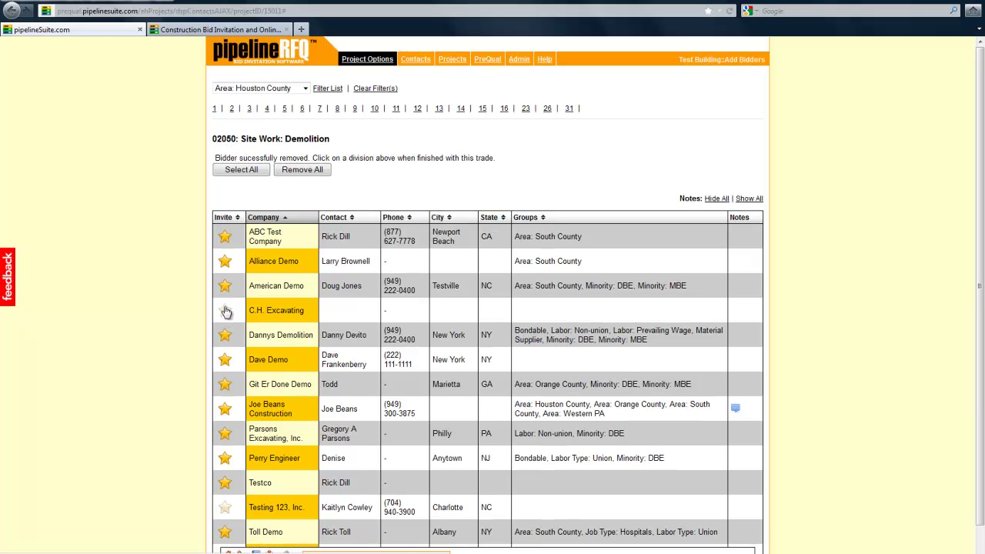
click(224, 388)
click(224, 410)
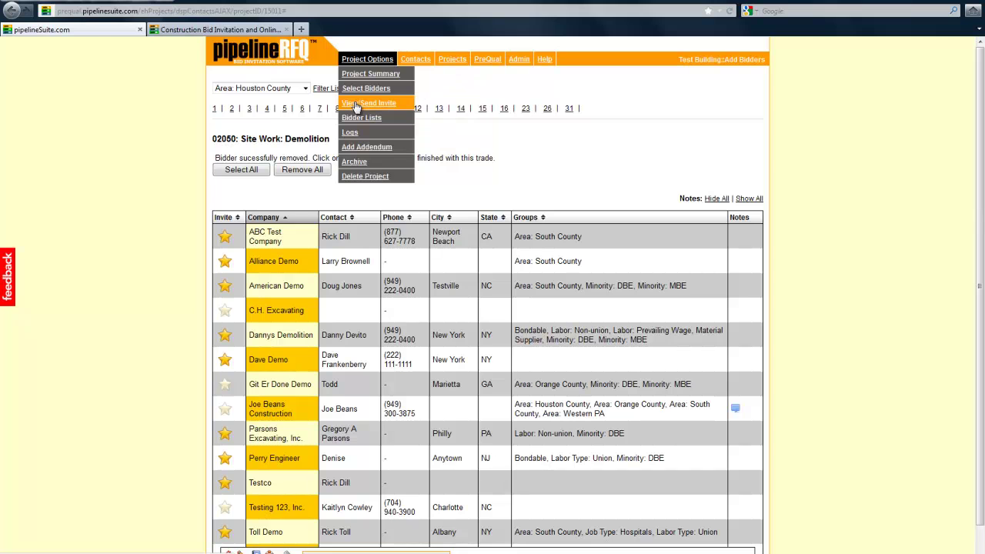
Preview the Test Building invitation and check its invited-bidder list without changes
click(356, 103)
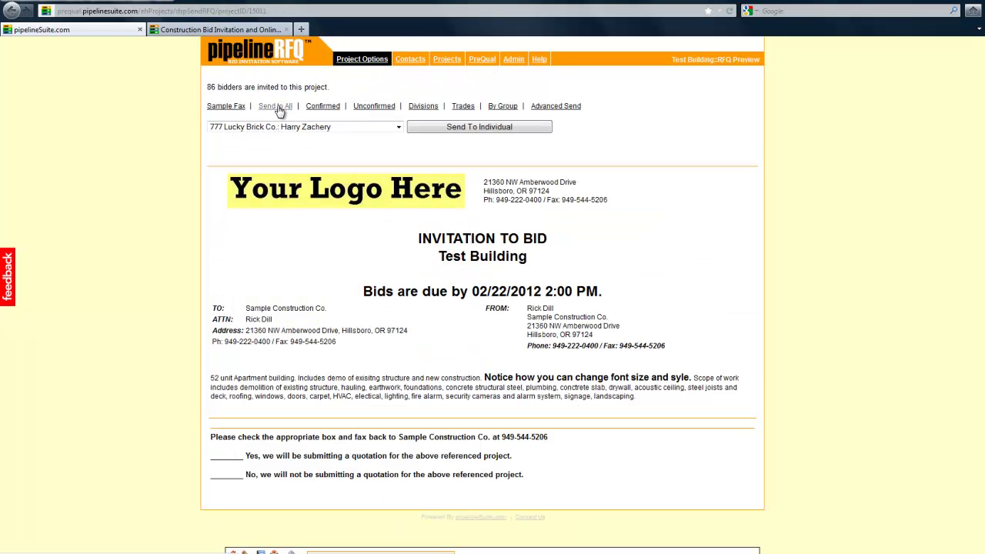
click(399, 127)
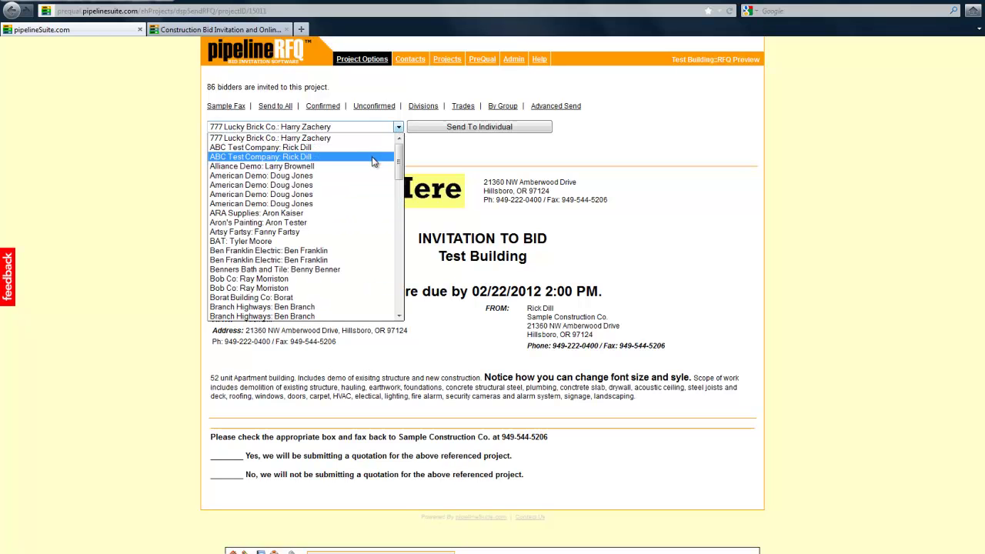
click(365, 87)
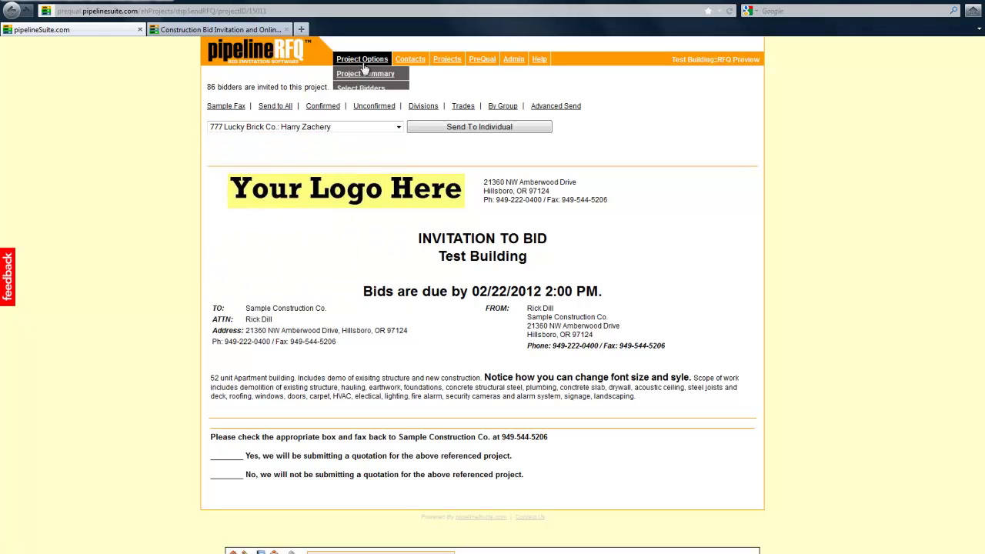
mouse_move(361, 60)
mouse_move(364, 120)
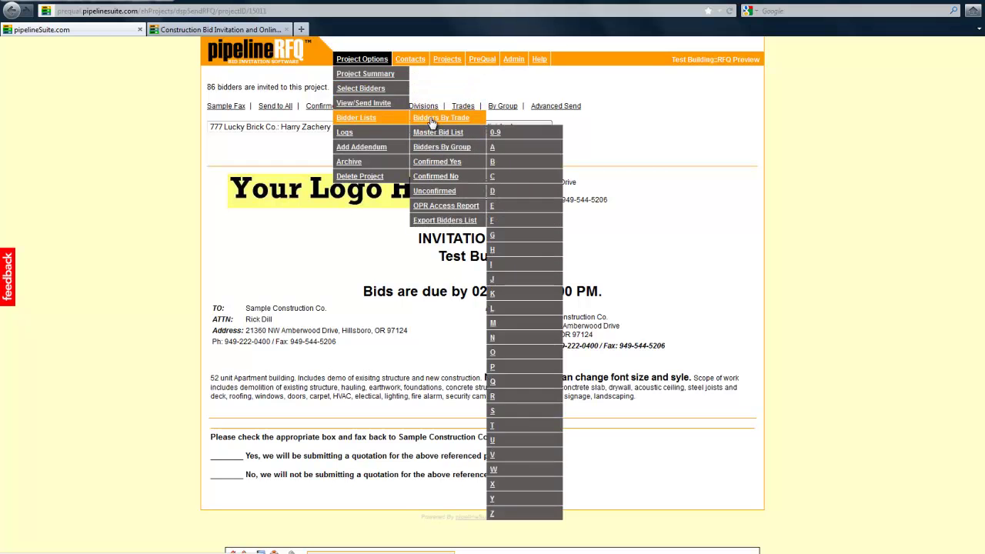
In Bidders By Trade, mark Alliance Demo as Yes under 02050 Demolition, discarding the note
click(431, 119)
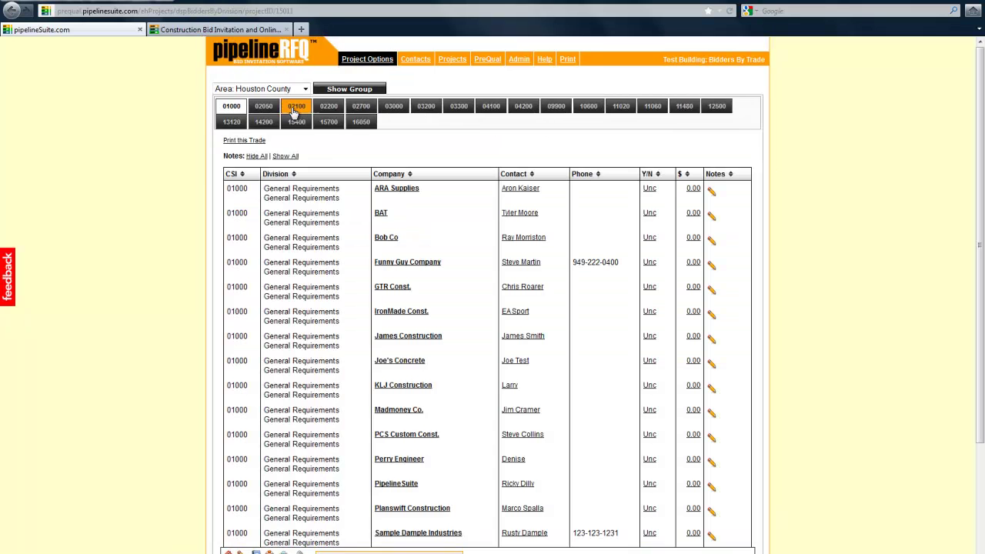
click(262, 108)
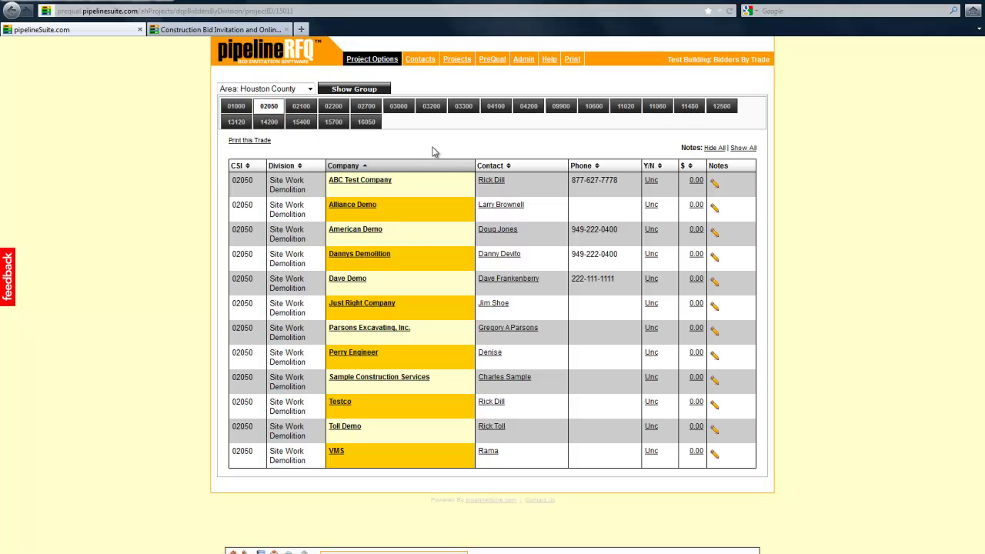
click(651, 206)
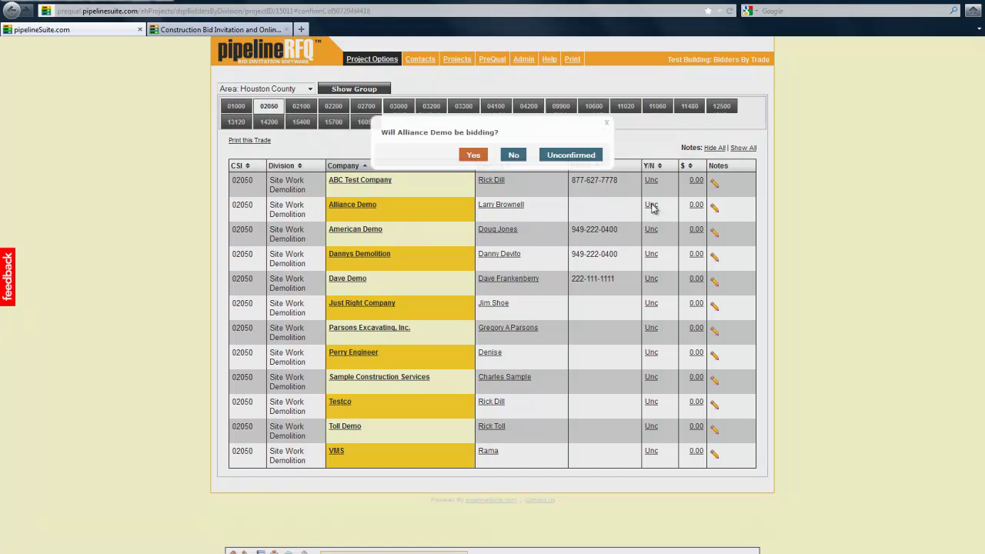
click(473, 157)
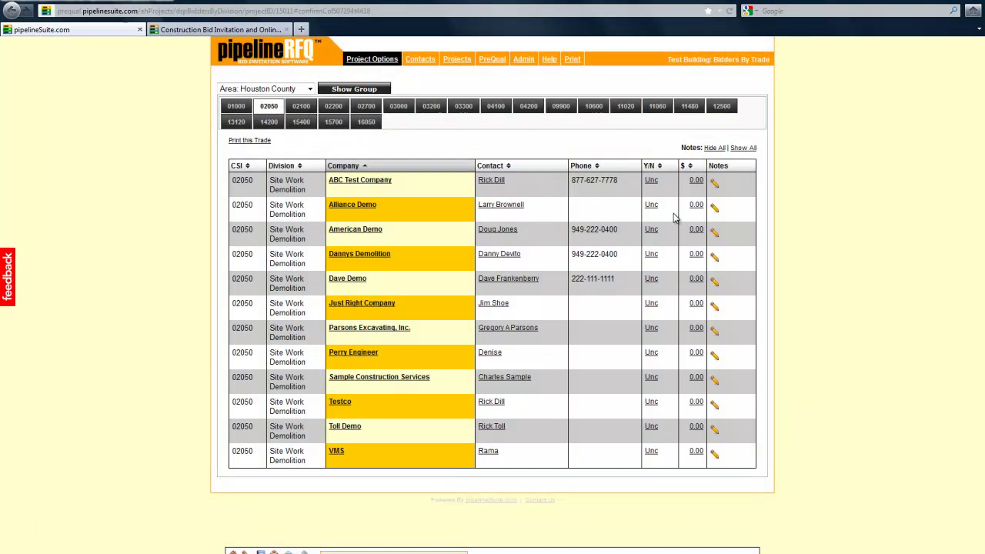
click(714, 208)
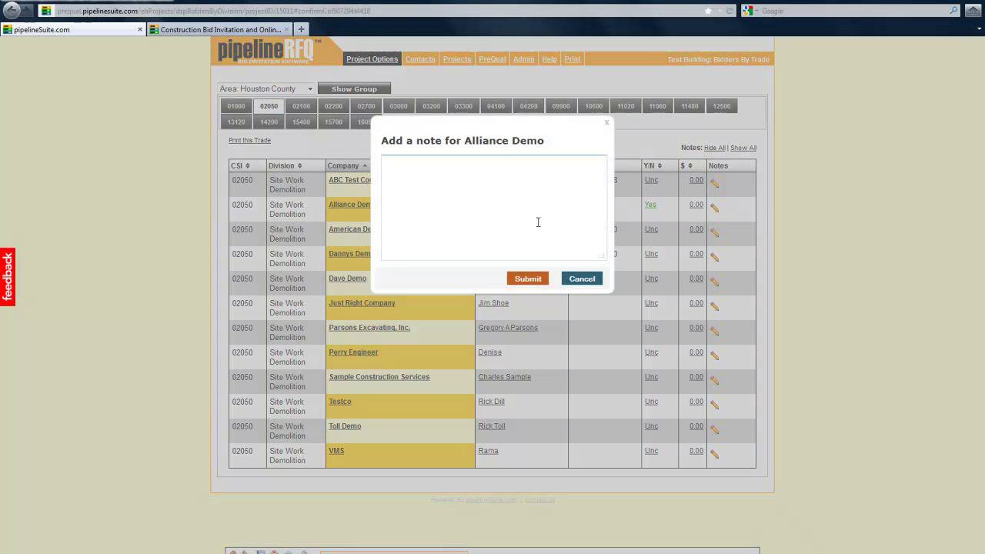
click(581, 280)
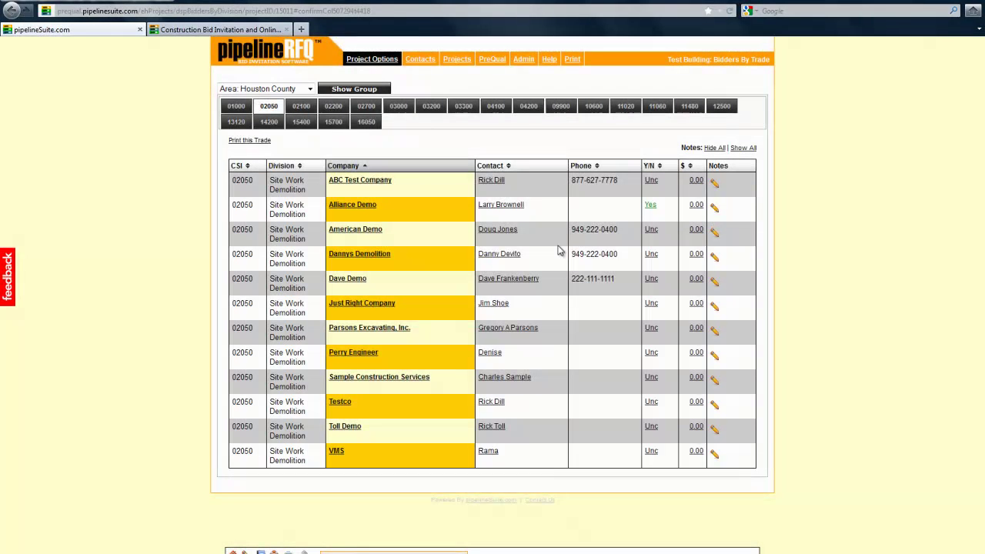
Open Dannys Demolition's contact record and browse its Trades, Groups, Files, Projects and Form Responses
click(368, 254)
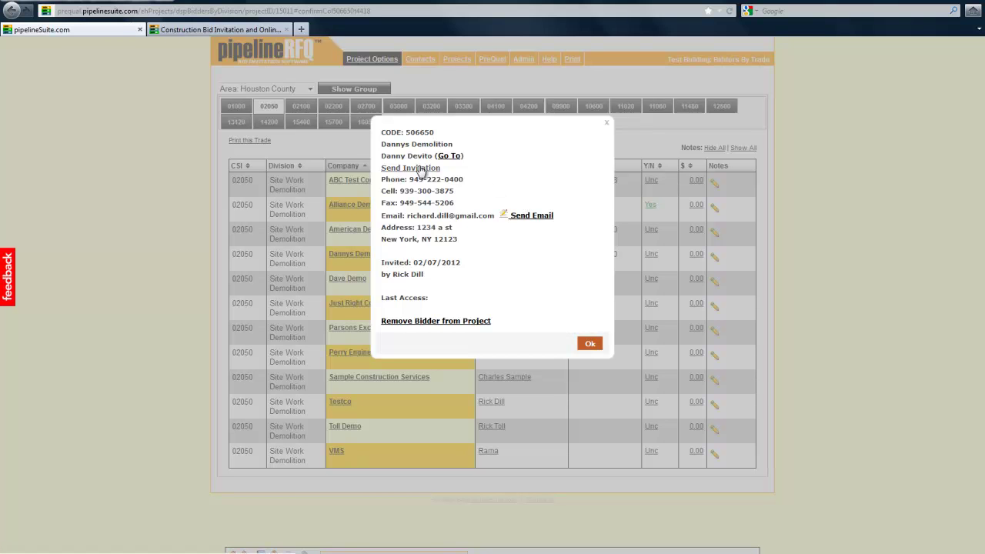
click(453, 158)
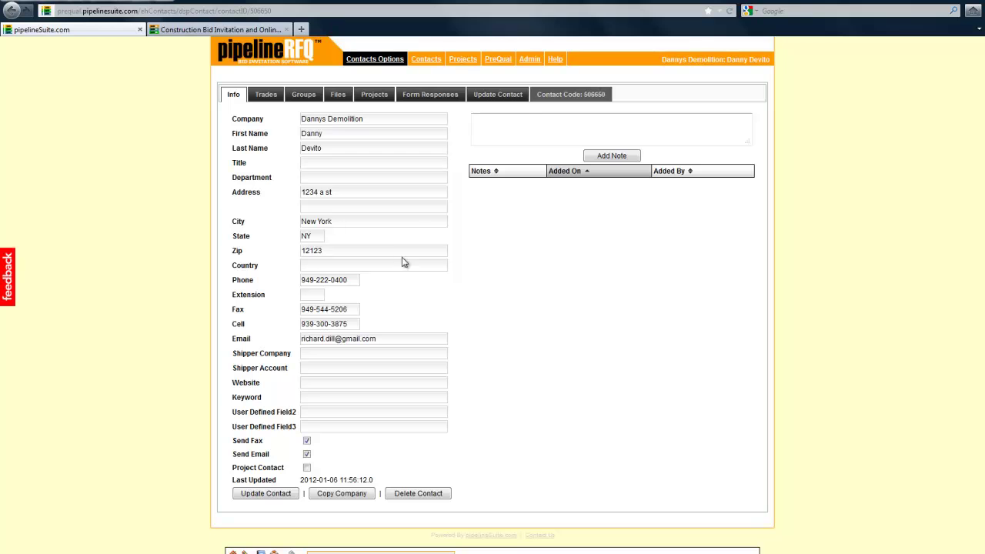
click(267, 94)
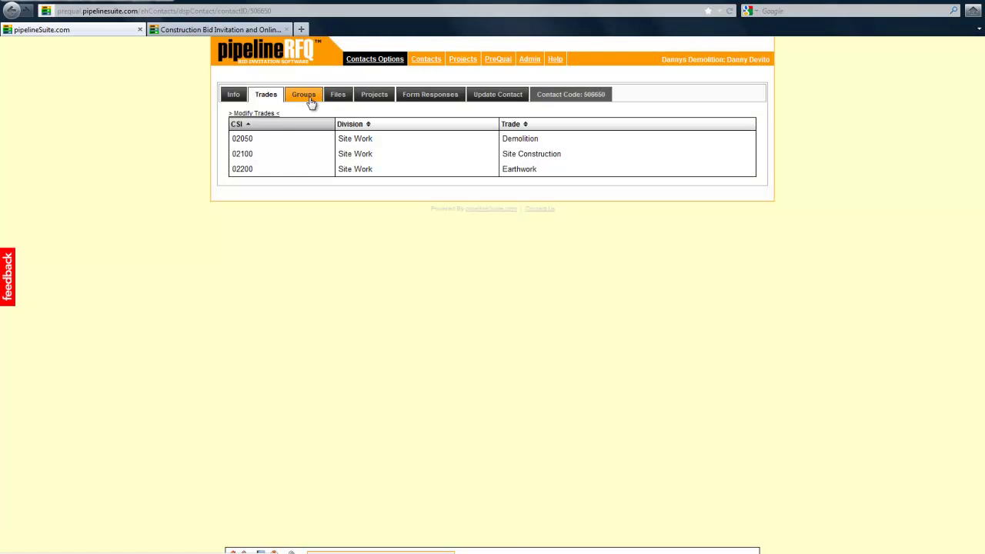
click(309, 97)
click(339, 97)
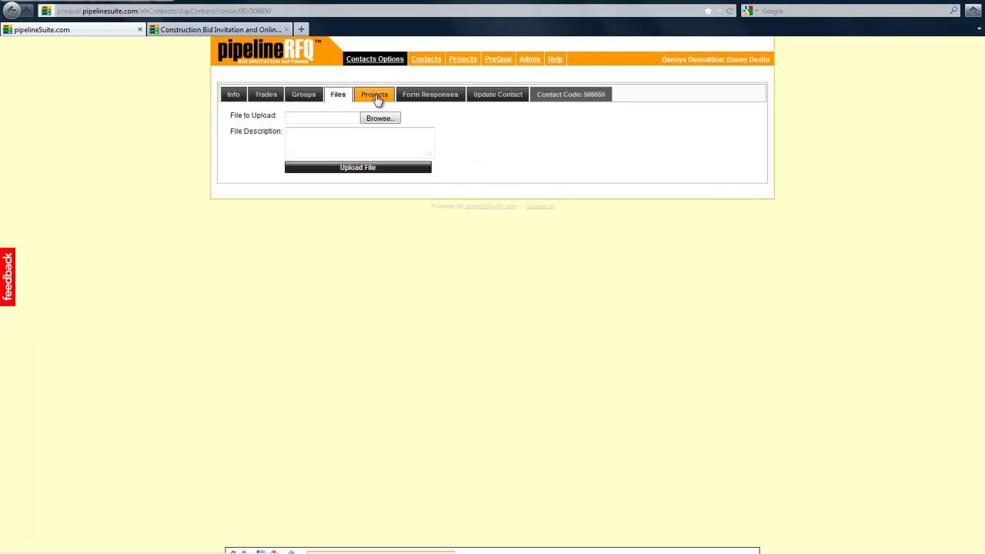
click(377, 98)
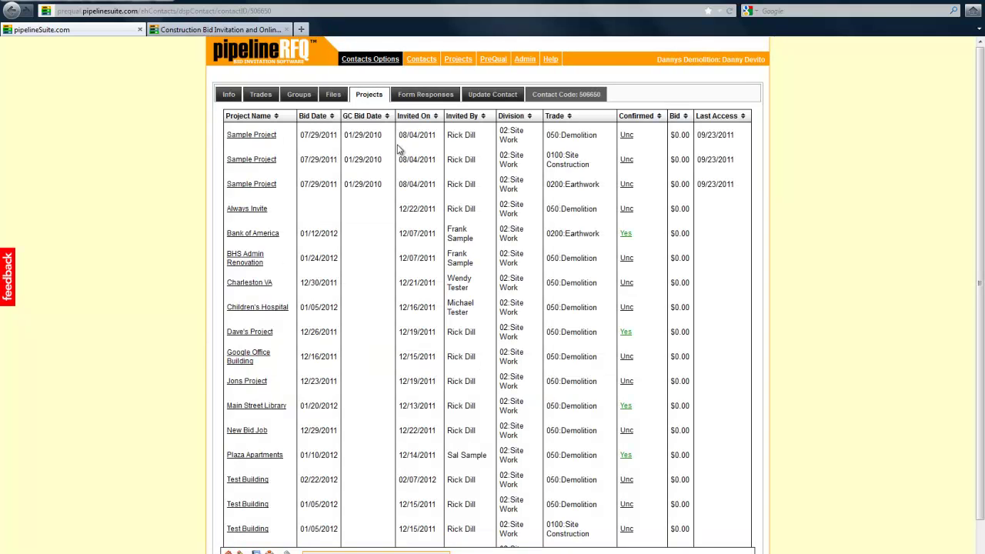
click(418, 94)
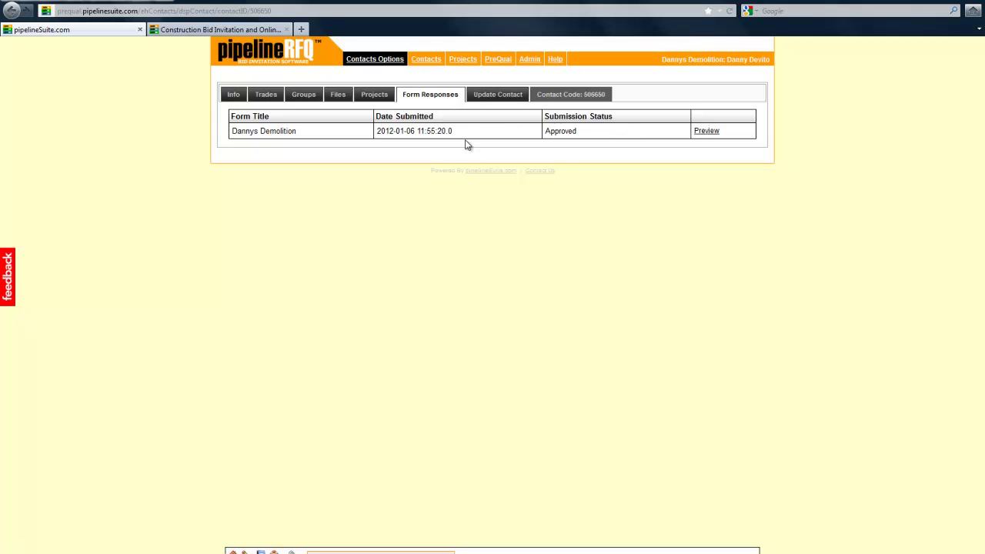
mouse_move(464, 61)
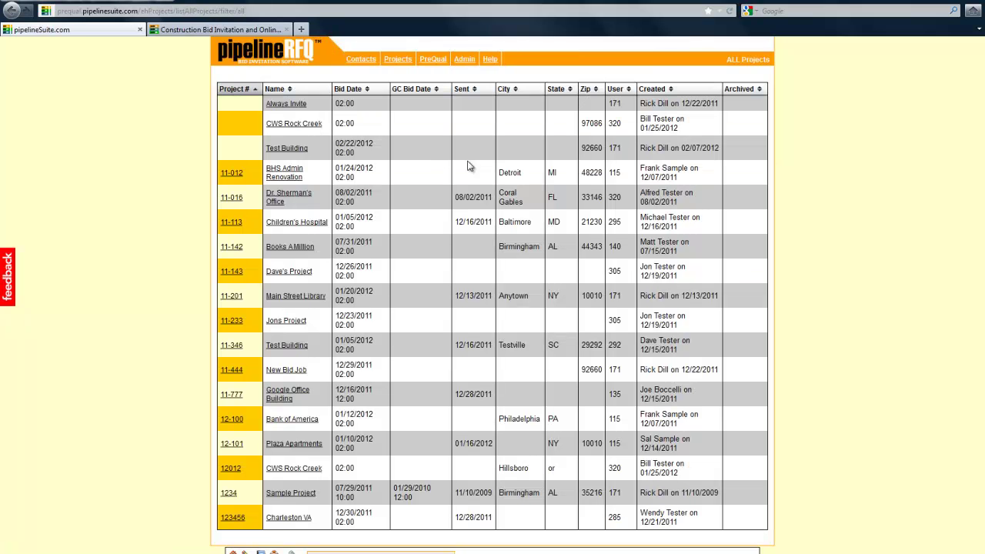
Open Books A Million and add an addendum titled 'Addendum 4'
click(293, 248)
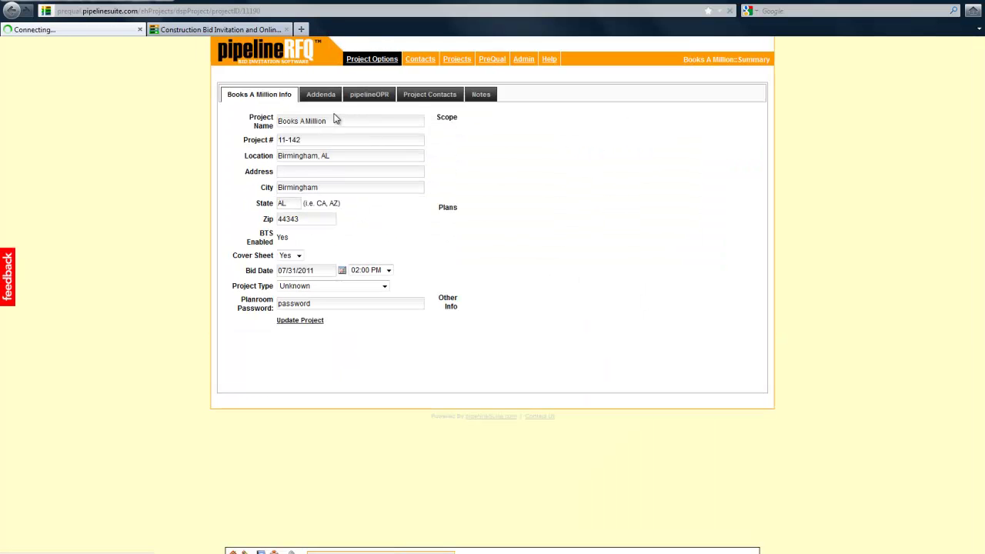
mouse_move(364, 65)
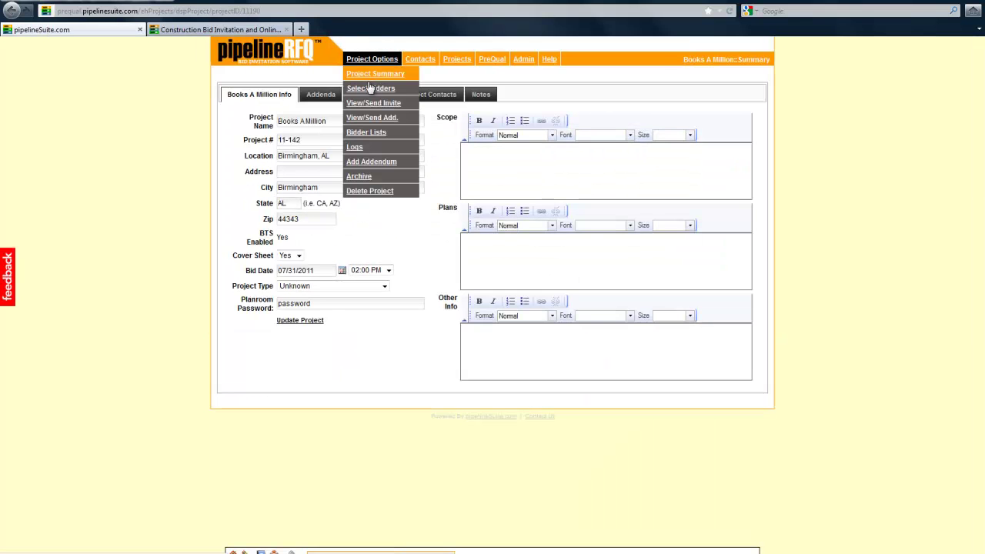
click(369, 164)
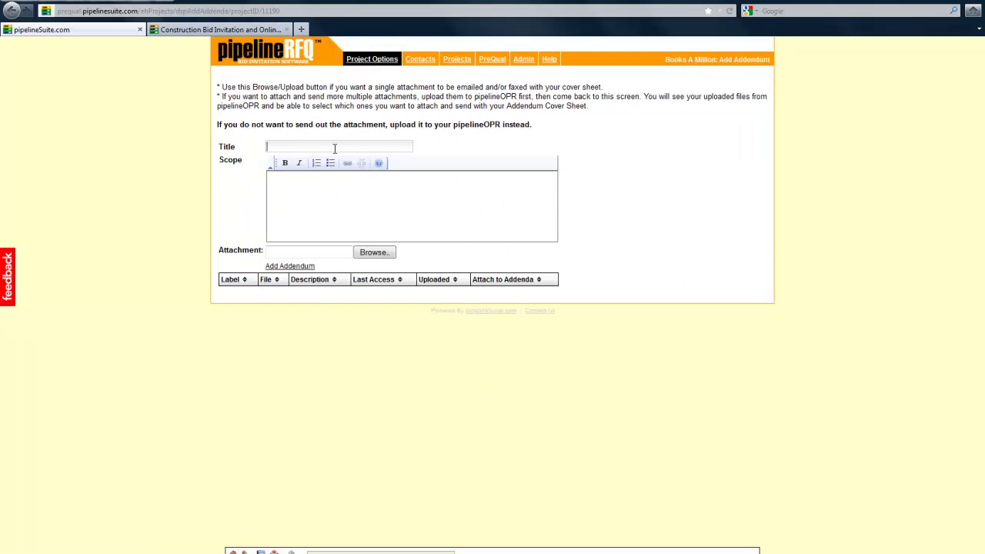
text(Add)
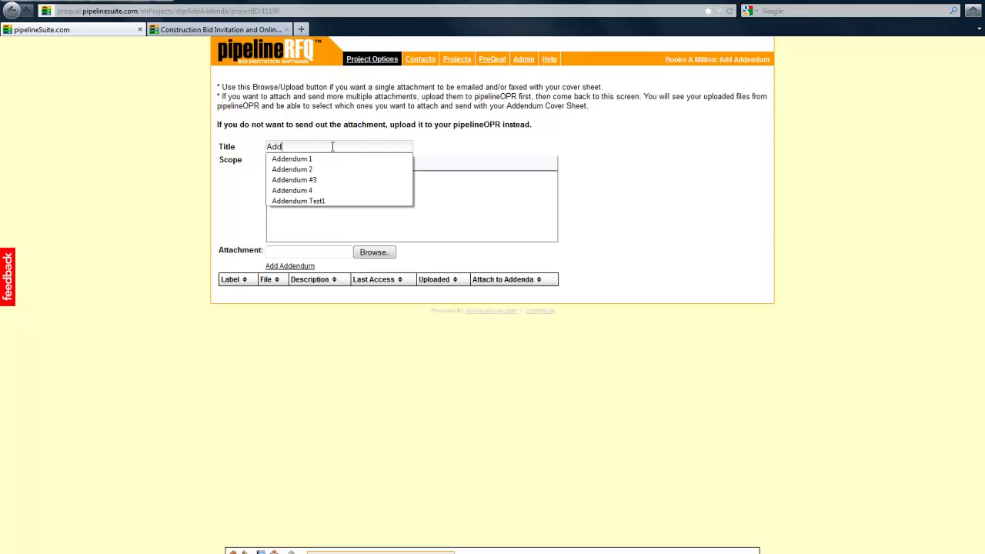
click(326, 191)
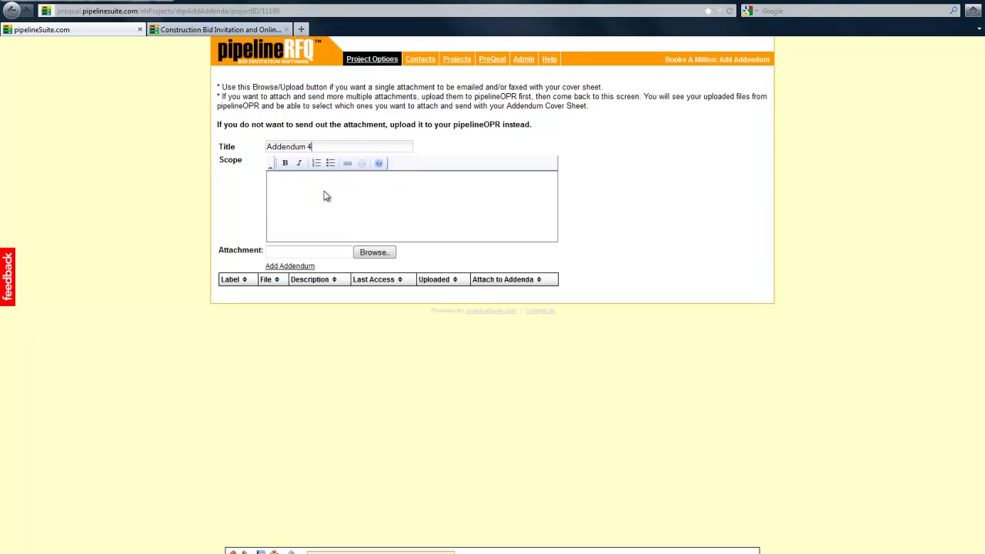
click(299, 266)
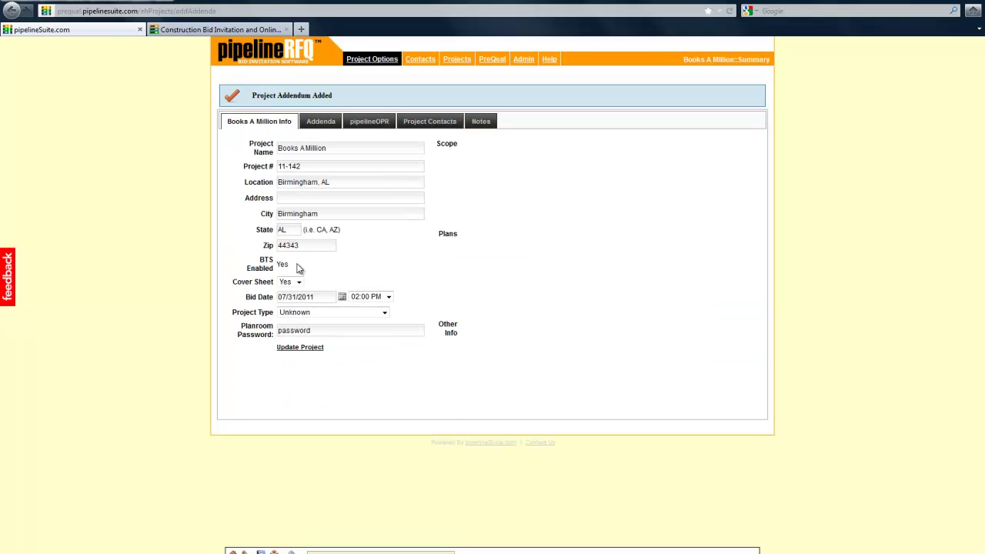
Open Addendum 4's Preview and Send page with the Advanced recipient options
click(327, 123)
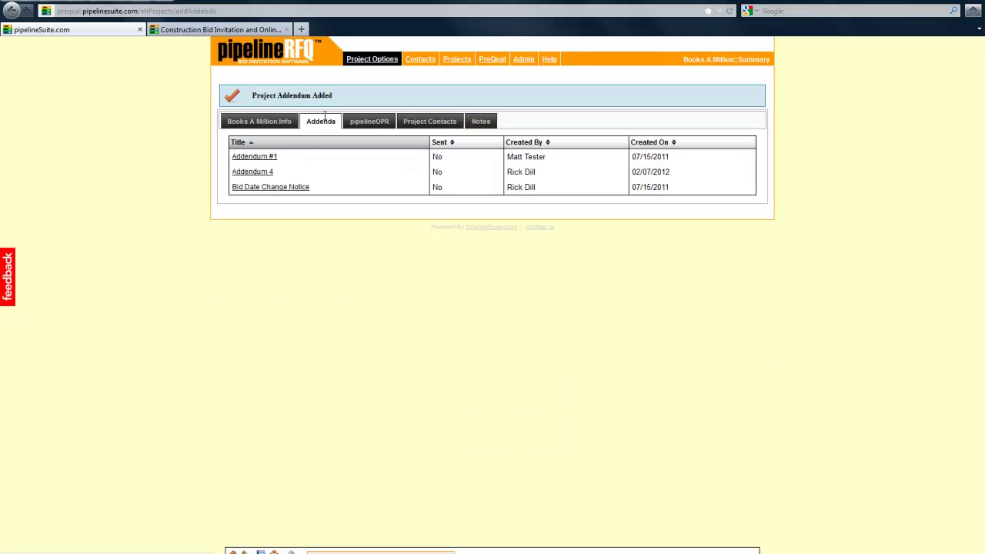
click(259, 175)
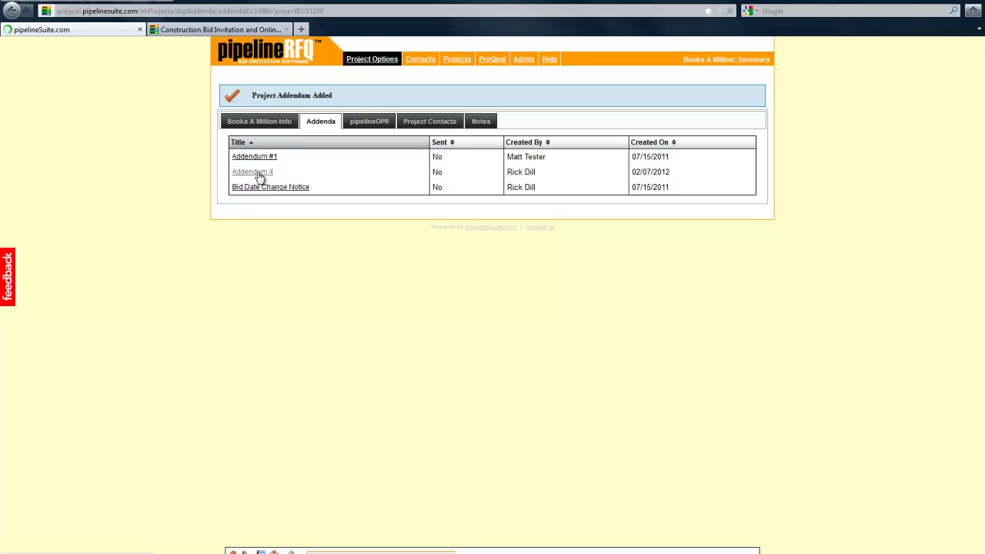
click(355, 210)
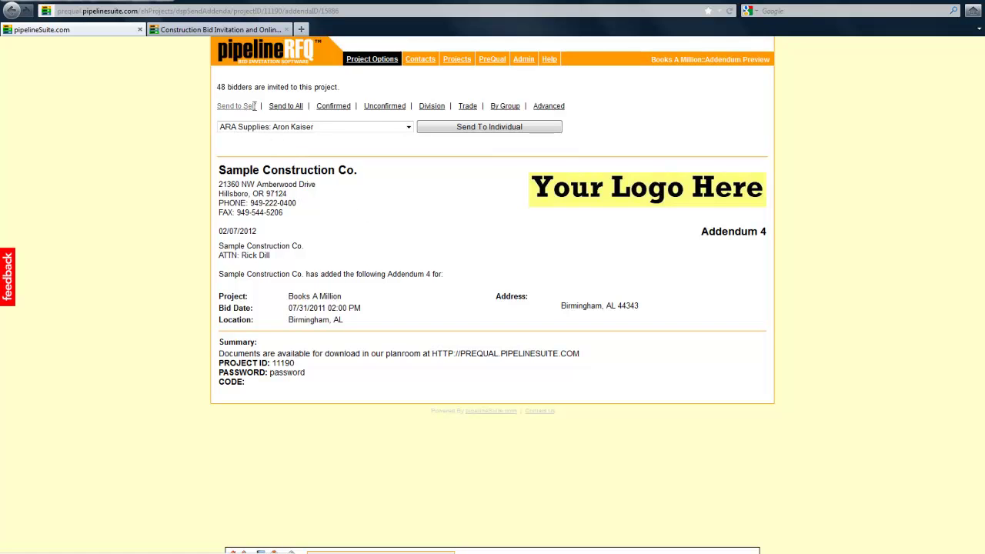
click(548, 108)
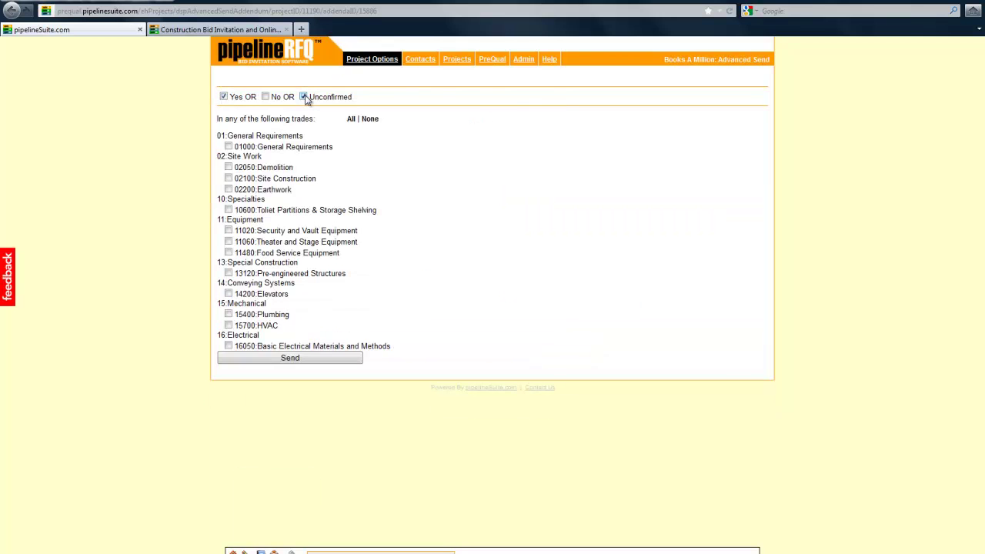
Limit recipients to trades 13120 Pre-engineered Structures, 14200 Elevators, 15400 Plumbing and 15700 HVAC
click(352, 120)
click(370, 120)
click(229, 274)
click(228, 294)
click(228, 315)
click(228, 325)
Switch to the 'Construction Bid Invitation' tab showing PipelineSuite's public homepage
click(239, 30)
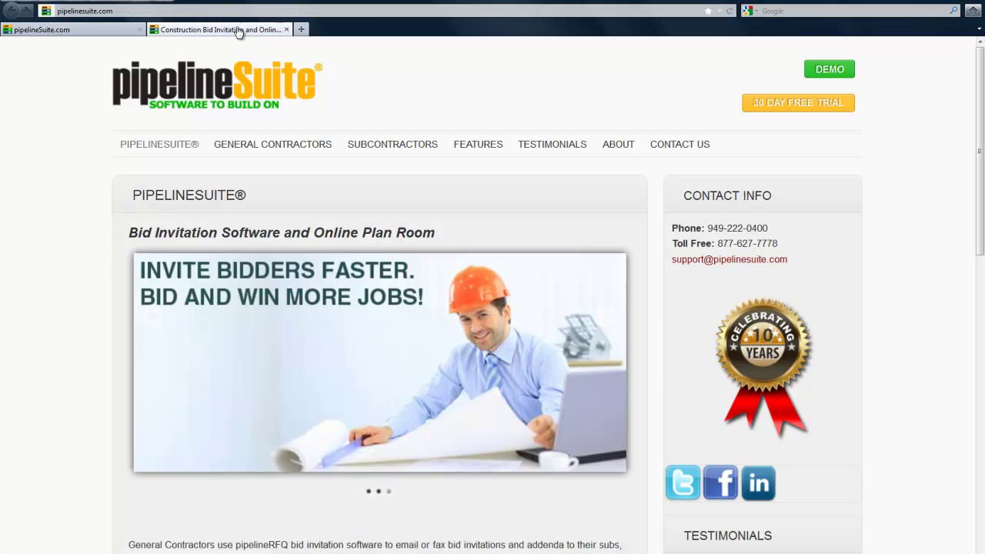